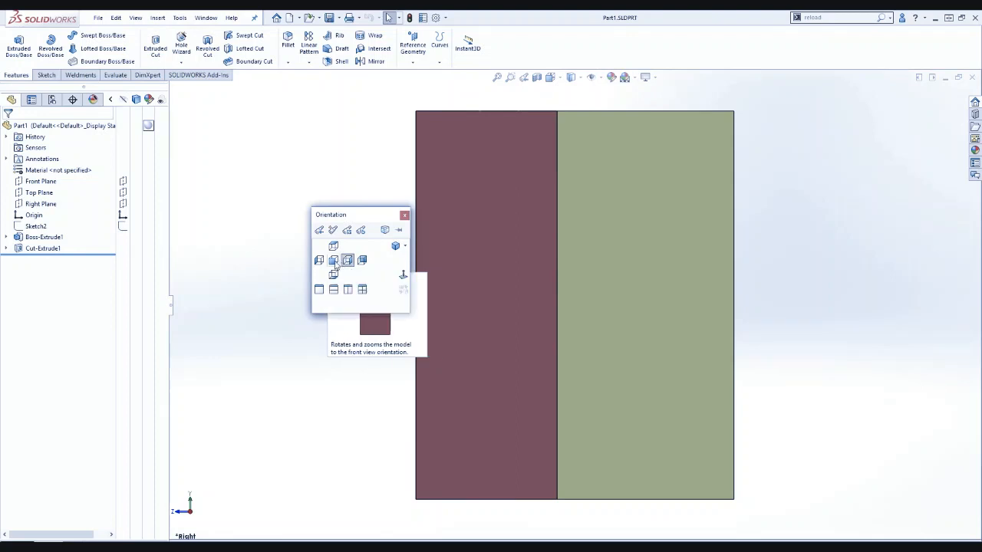
# - View the part from the front, right and top standard orientations
pyautogui.click(333, 260)
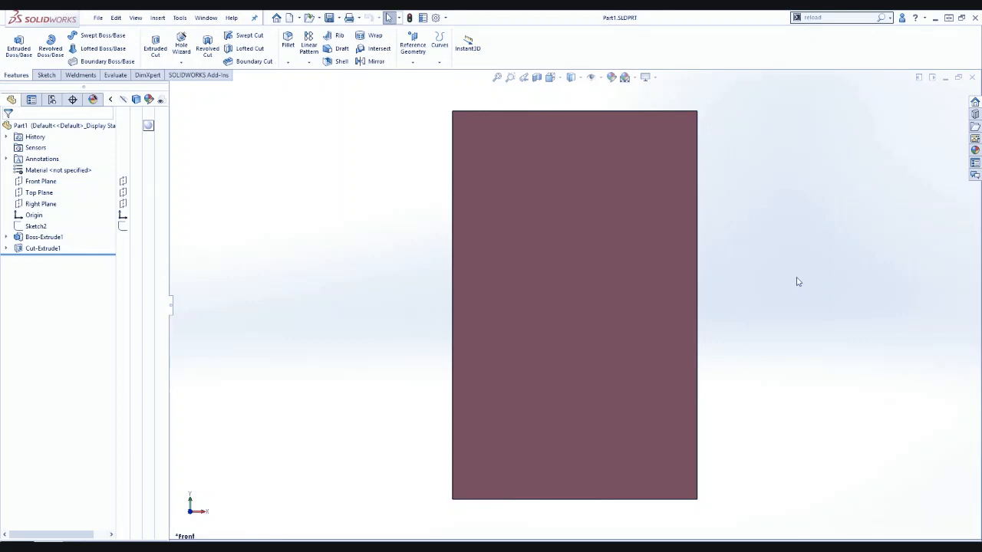
pyautogui.press('space')
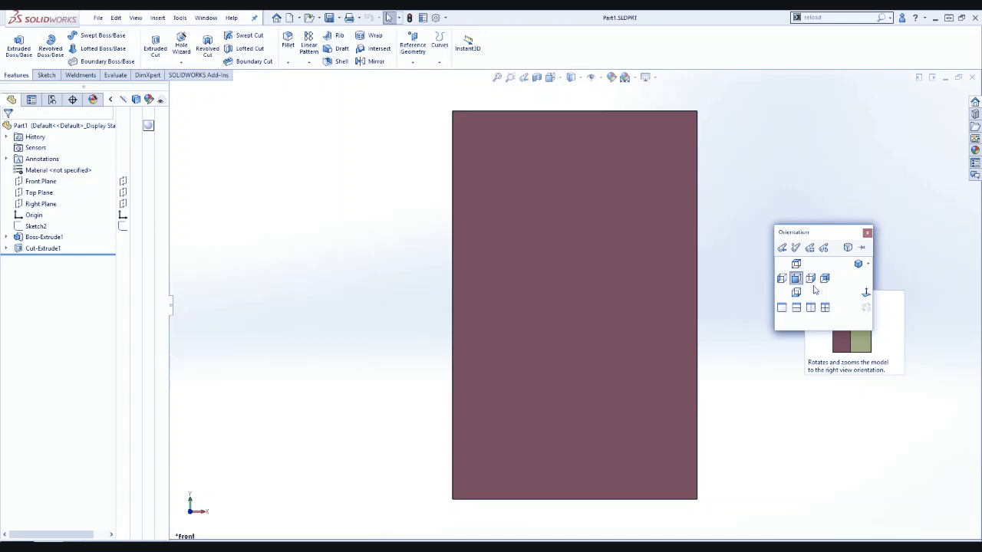
pyautogui.click(811, 279)
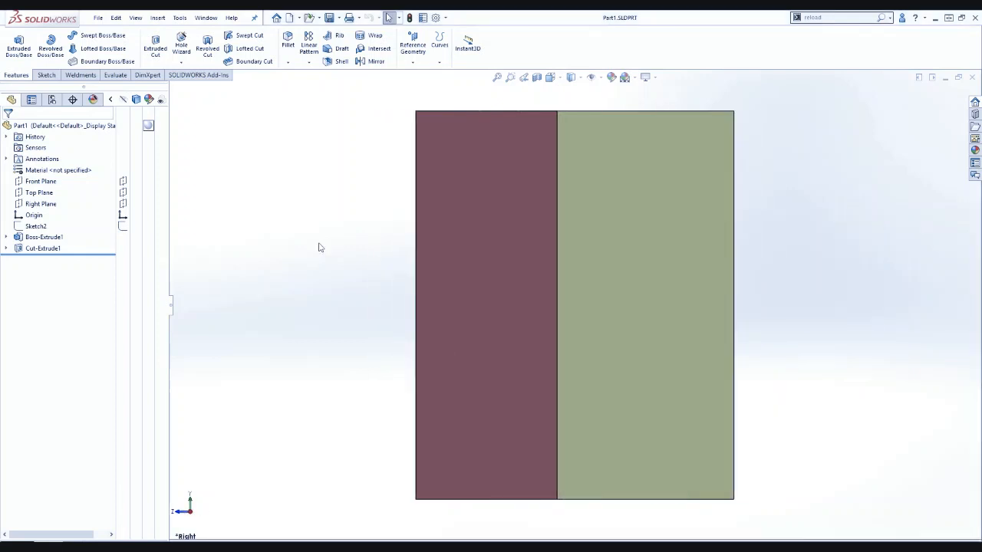
pyautogui.press('space')
pyautogui.click(310, 233)
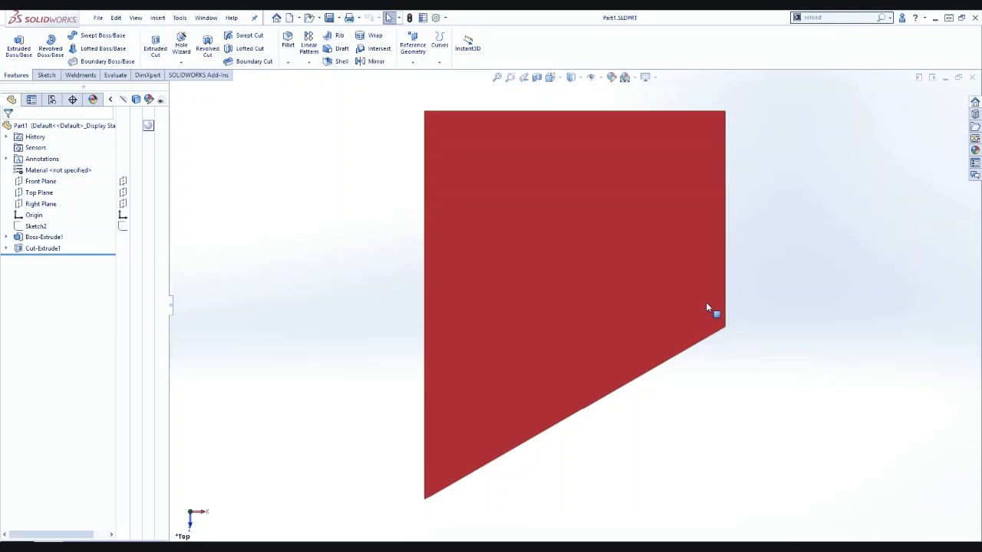
# - Cycle the part through the front, back, left, right, top, bottom and isometric standard views
pyautogui.hotkey('ctrl', '1')
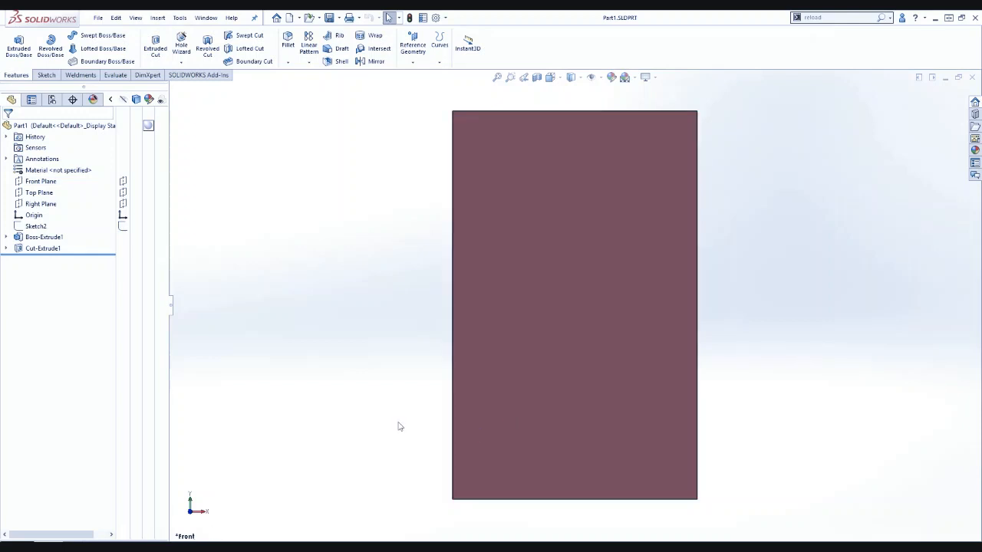
pyautogui.hotkey('ctrl', '2')
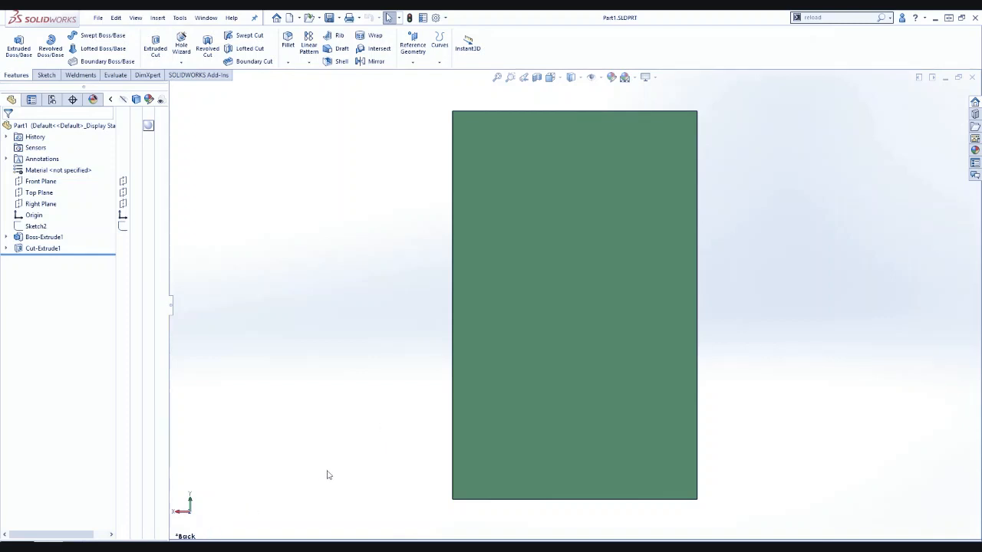
pyautogui.hotkey('ctrl', '3')
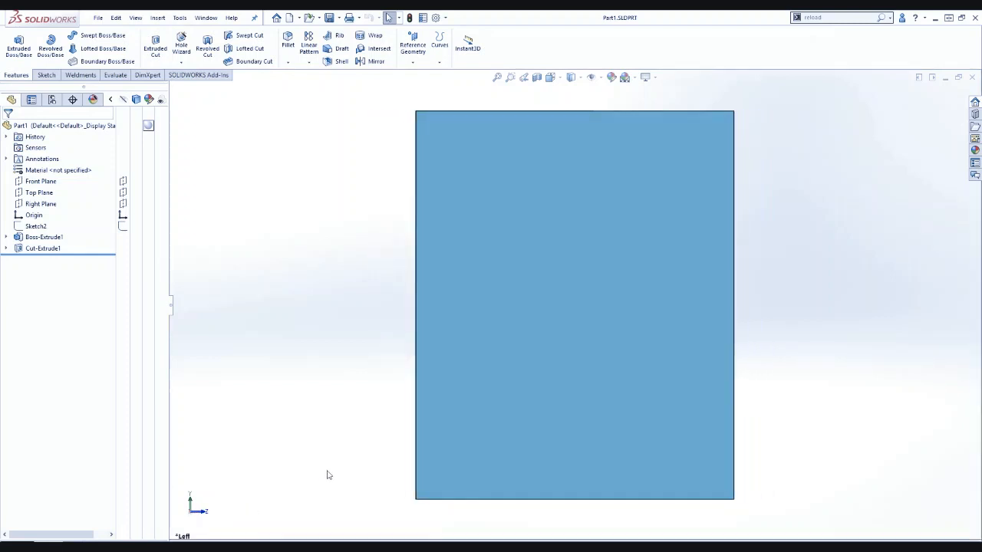
pyautogui.hotkey('ctrl', '4')
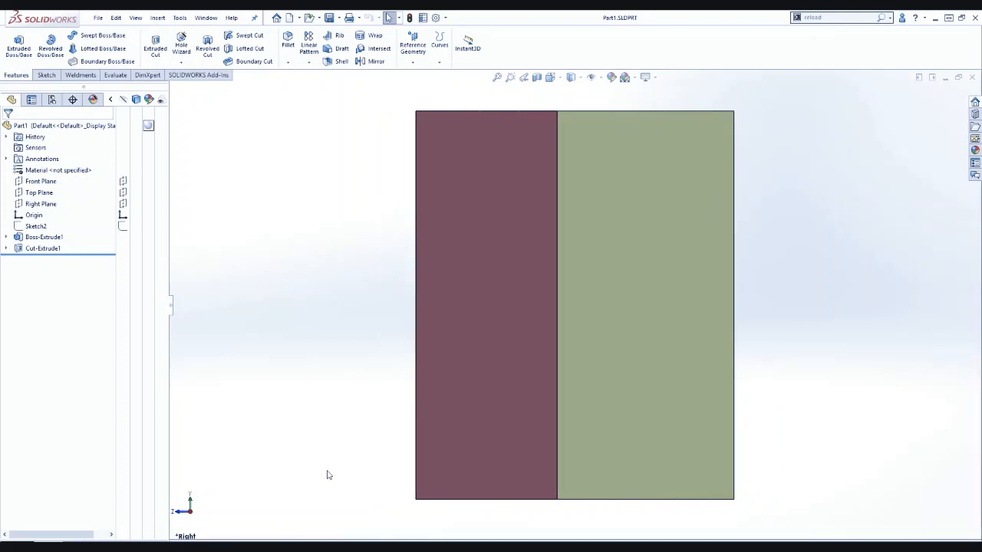
pyautogui.hotkey('ctrl', '5')
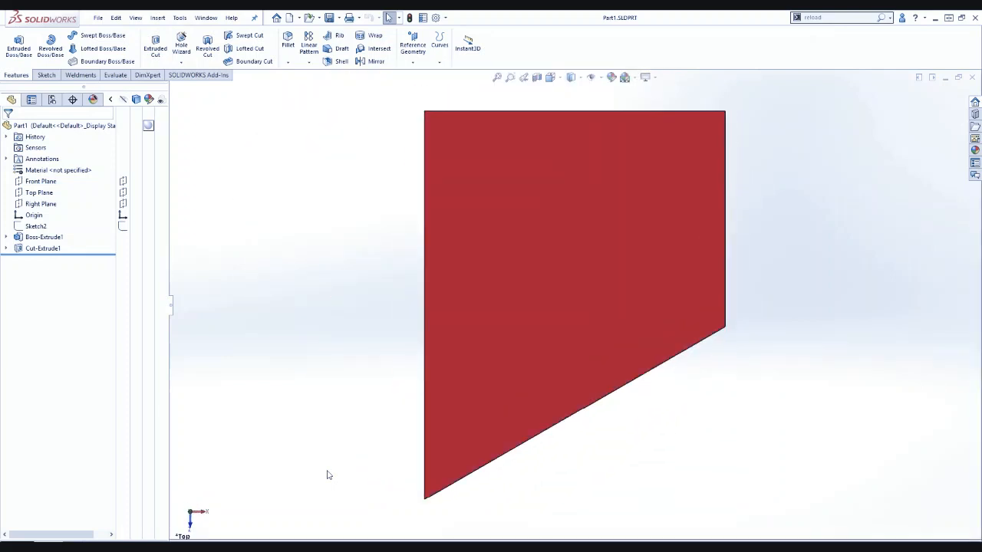
pyautogui.hotkey('ctrl', '6')
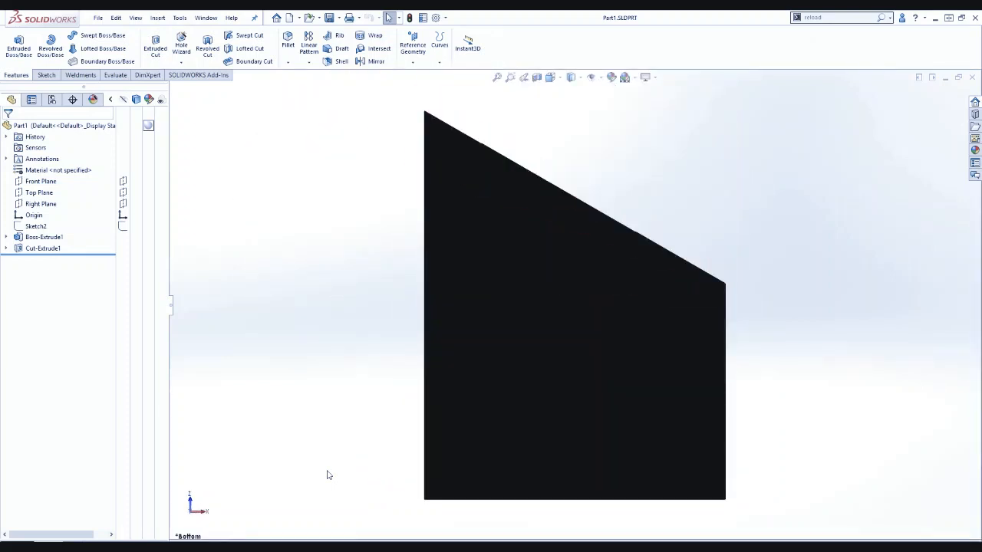
pyautogui.hotkey('ctrl', '7')
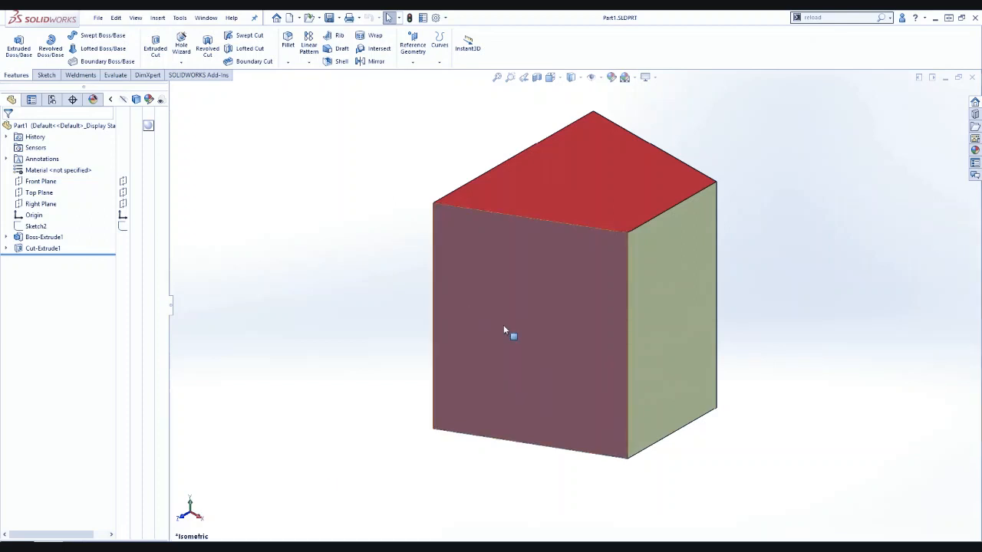
# - Orient the view normal to the purple slanted face and rotate the part sideways in increments
pyautogui.click(563, 299)
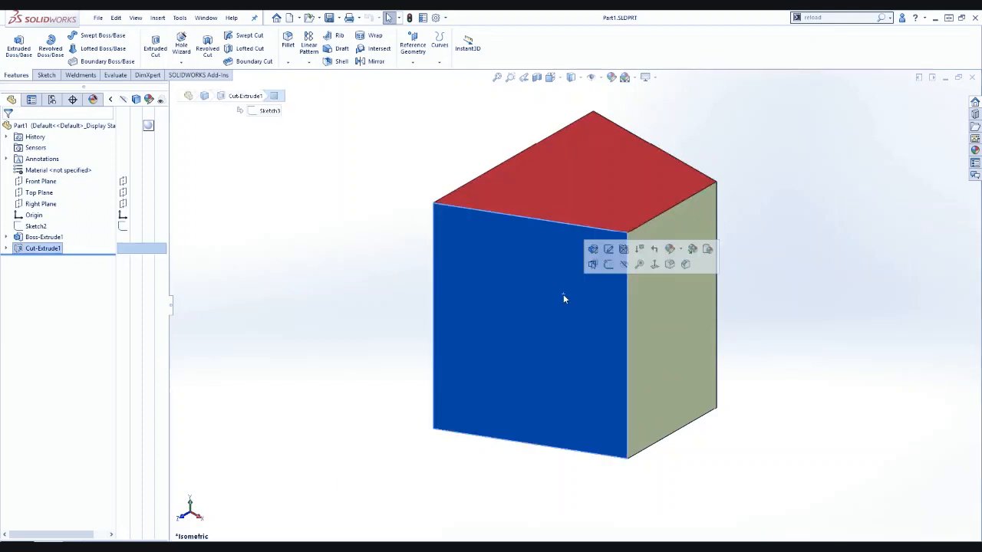
pyautogui.hotkey('ctrl', '8')
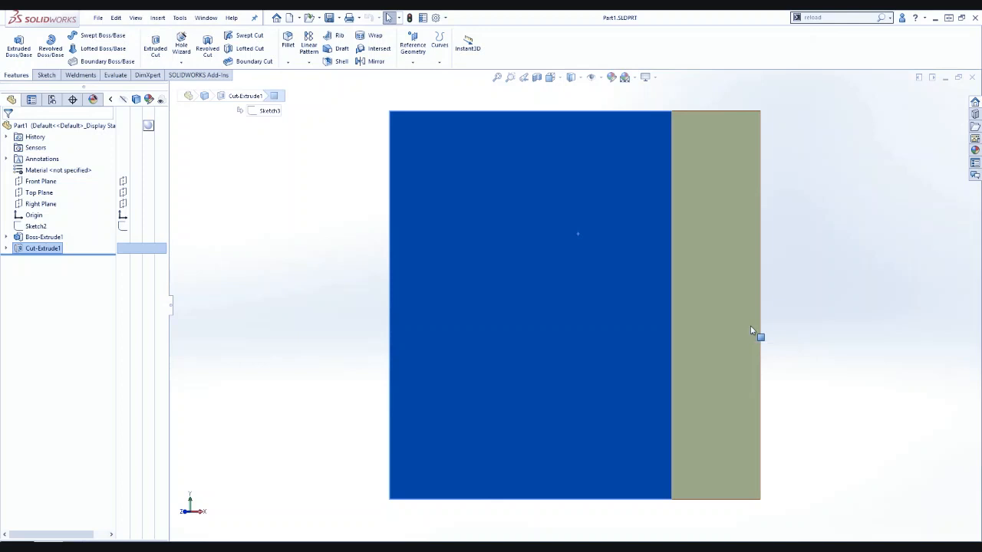
pyautogui.press('Left')
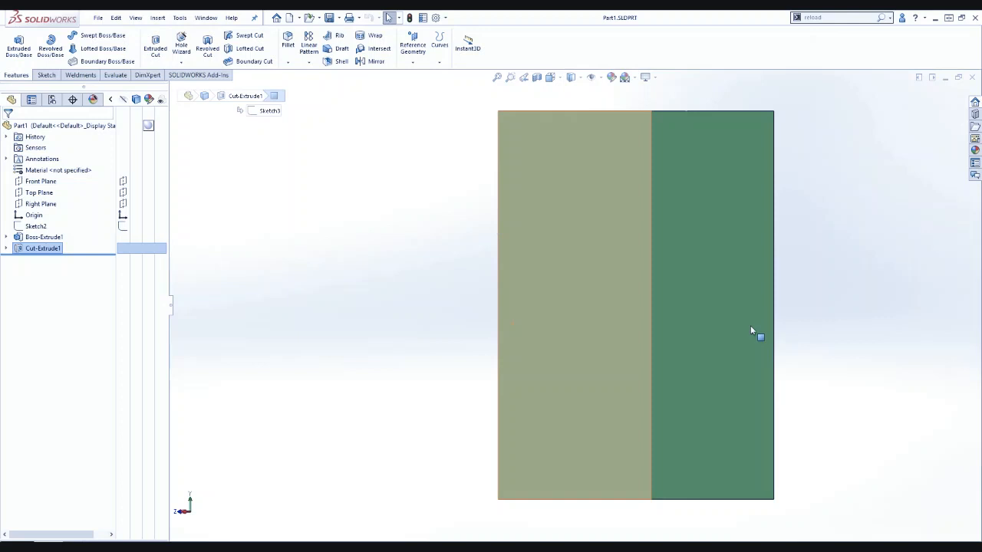
pyautogui.press('Left')
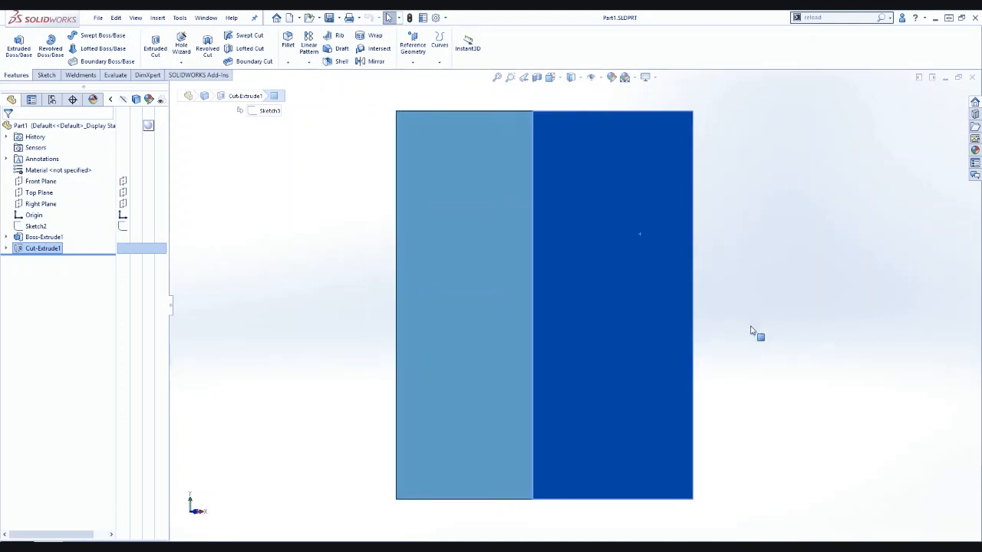
# - Rotate the part's view in 90-degree increments sideways, upward and downward
pyautogui.hotkey('shift', 'Left')
pyautogui.hotkey('shift', 'Up')
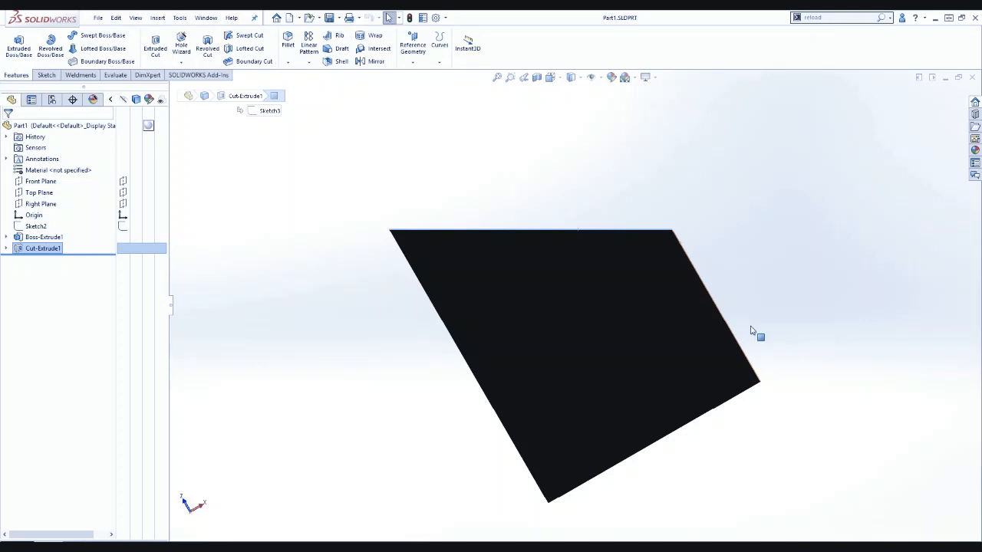
pyautogui.hotkey('shift', 'Down')
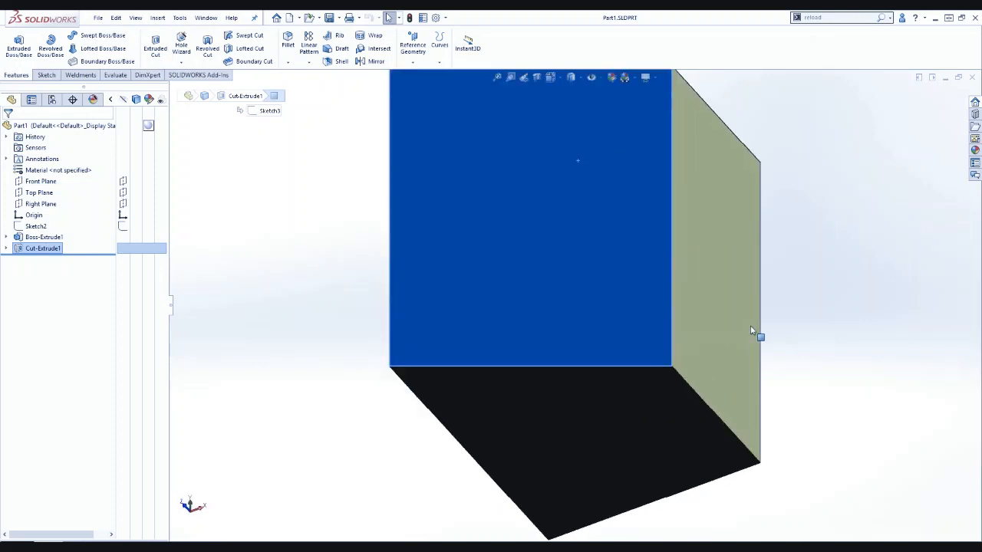
pyautogui.hotkey('shift', 'Up')
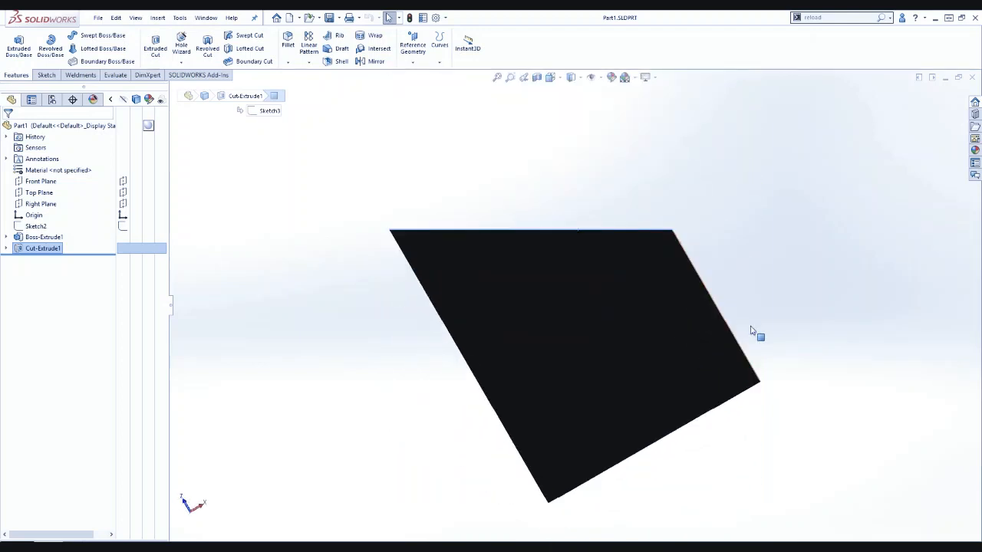
pyautogui.hotkey('shift', 'Down')
pyautogui.hotkey('shift', 'Left')
pyautogui.hotkey('shift', 'Right')
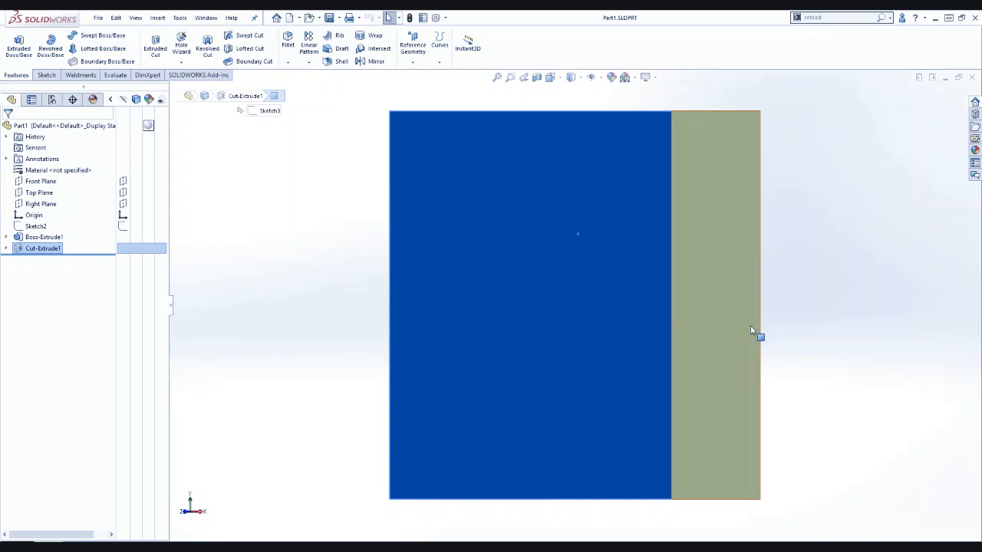
# - Roll the view of the part clockwise and counterclockwise in the screen plane, in 15-degree increments
pyautogui.hotkey('alt', 'Right')
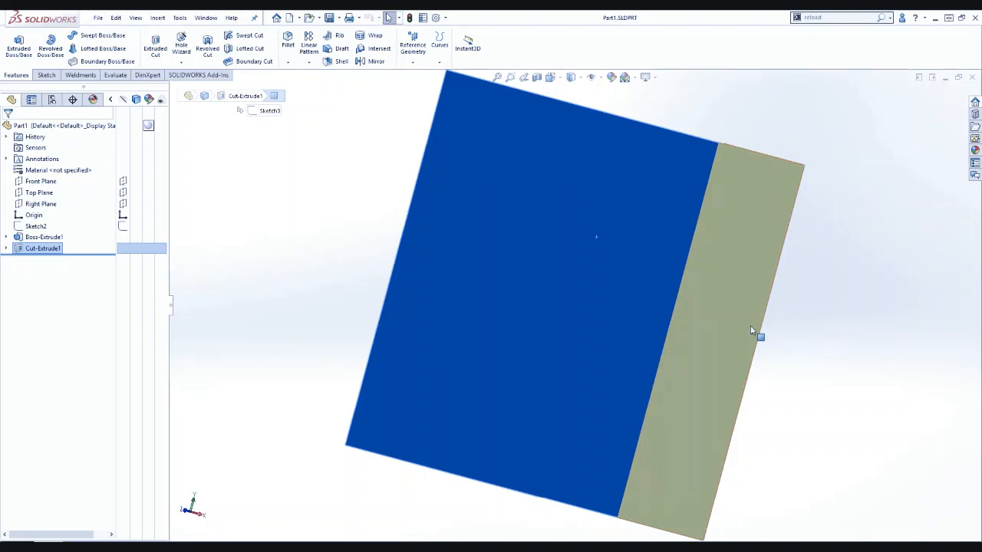
pyautogui.hotkey('alt', 'Right')
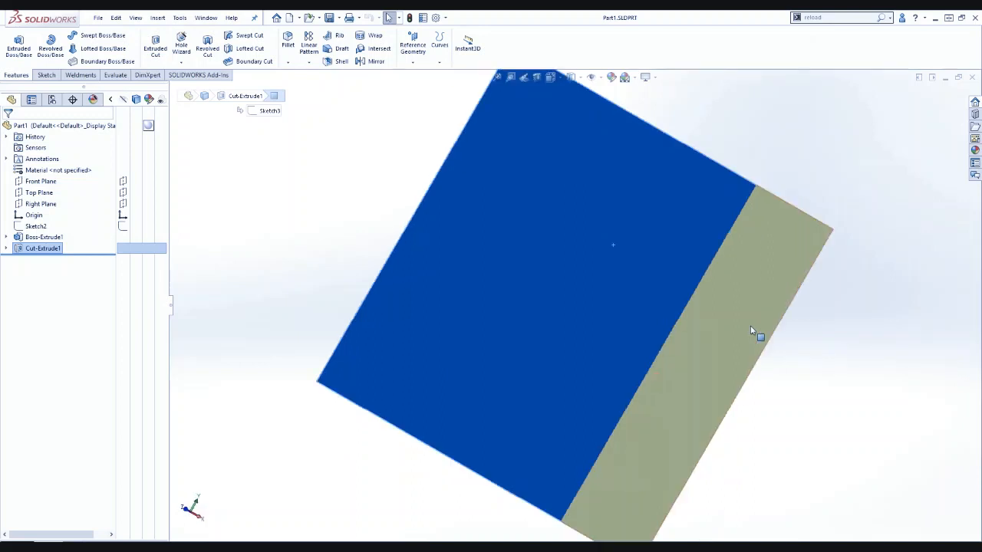
pyautogui.hotkey('alt', 'Right')
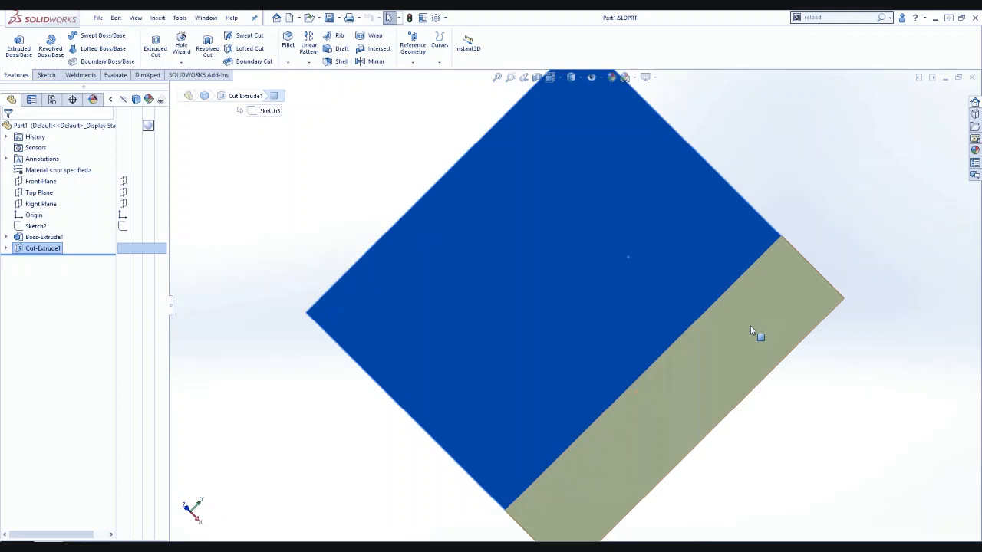
pyautogui.hotkey('alt', 'Right')
pyautogui.hotkey('alt', 'Right')
pyautogui.hotkey('alt', 'Left')
pyautogui.hotkey('alt', 'Left')
pyautogui.hotkey('alt', 'Left')
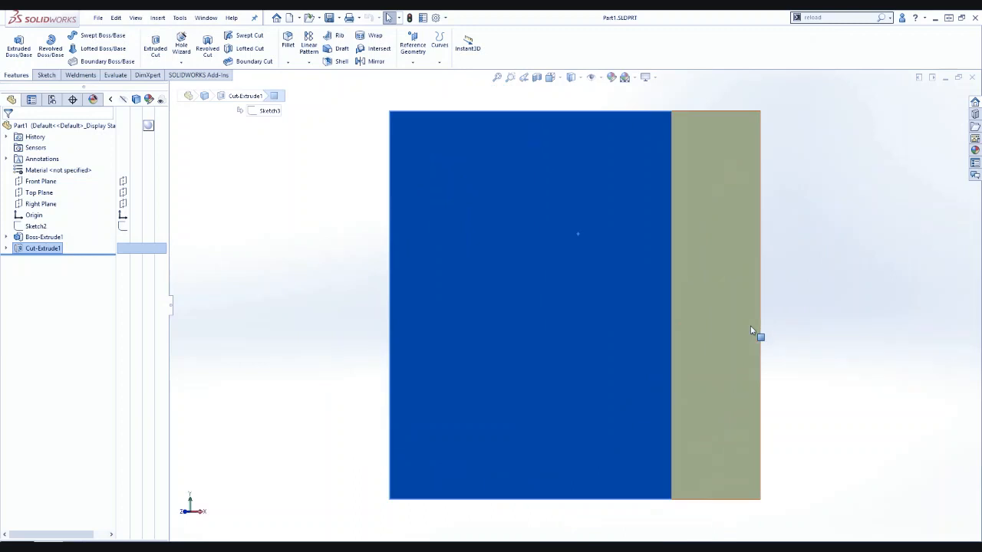
pyautogui.hotkey('alt', 'Left')
pyautogui.hotkey('alt', 'Left')
pyautogui.hotkey('alt', 'Left')
pyautogui.hotkey('alt', 'Left')
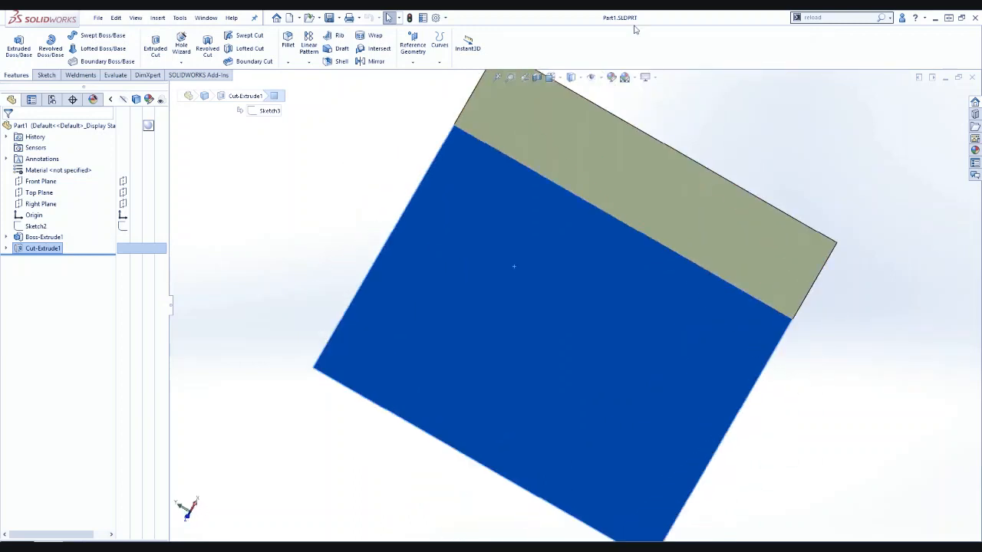
# - Inspect the arrow-key rotation increment in the View system options, close the options and clear the face selection
pyautogui.click(435, 17)
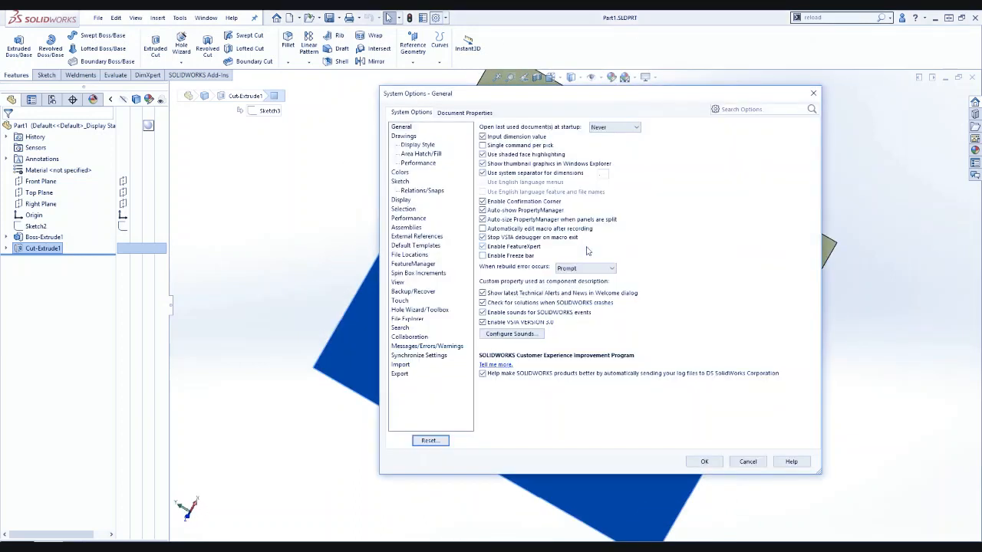
pyautogui.click(397, 282)
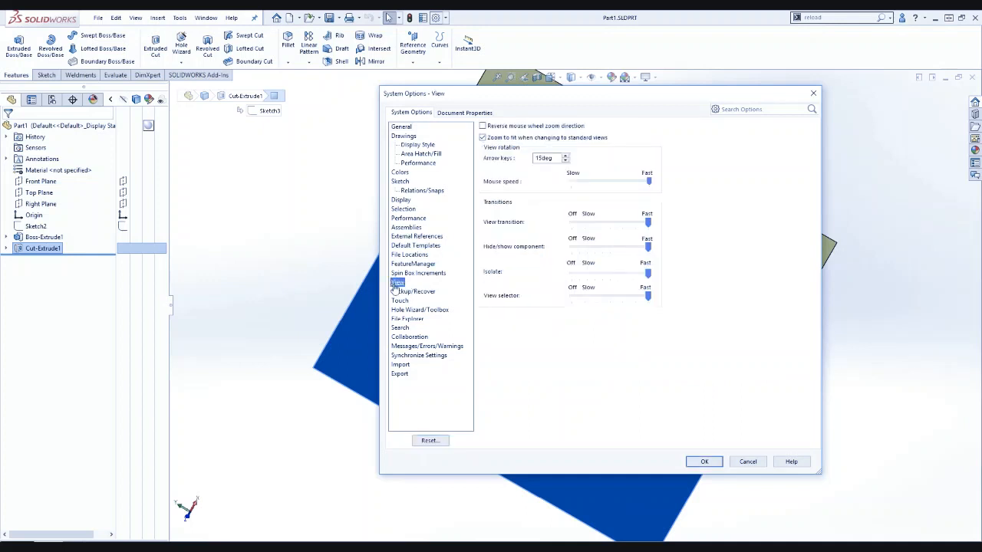
pyautogui.doubleClick(559, 158)
pyautogui.click(692, 461)
pyautogui.click(808, 440)
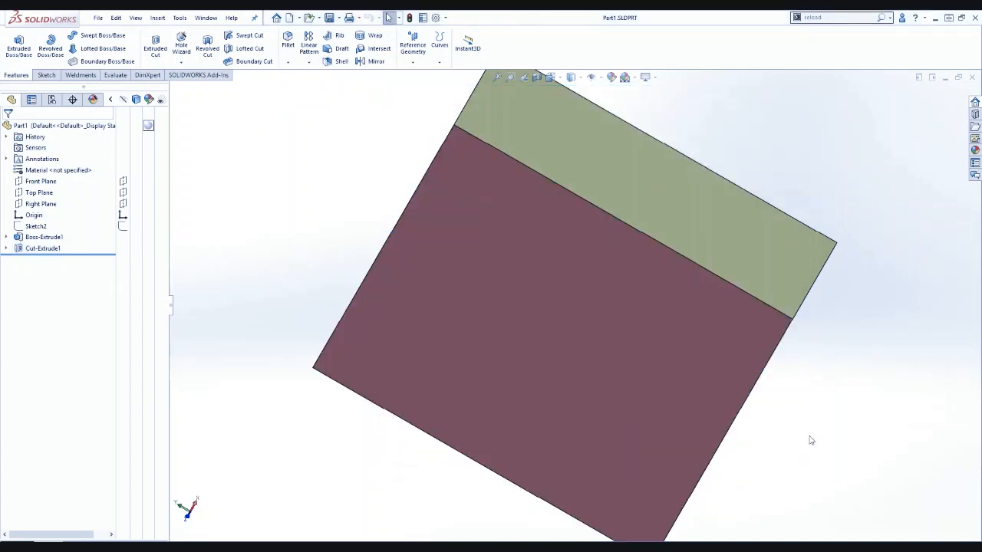
# - Orient the view normal to the purple slanted face, using the adjacent light green face as the upward reference
pyautogui.moveTo(831, 401); pyautogui.dragTo(793, 406, button='middle')
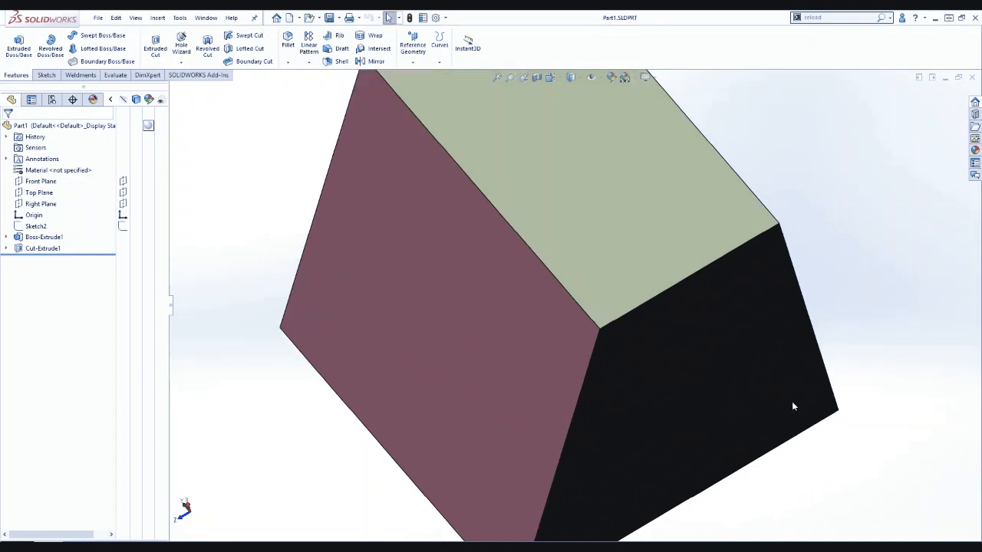
pyautogui.press('f')
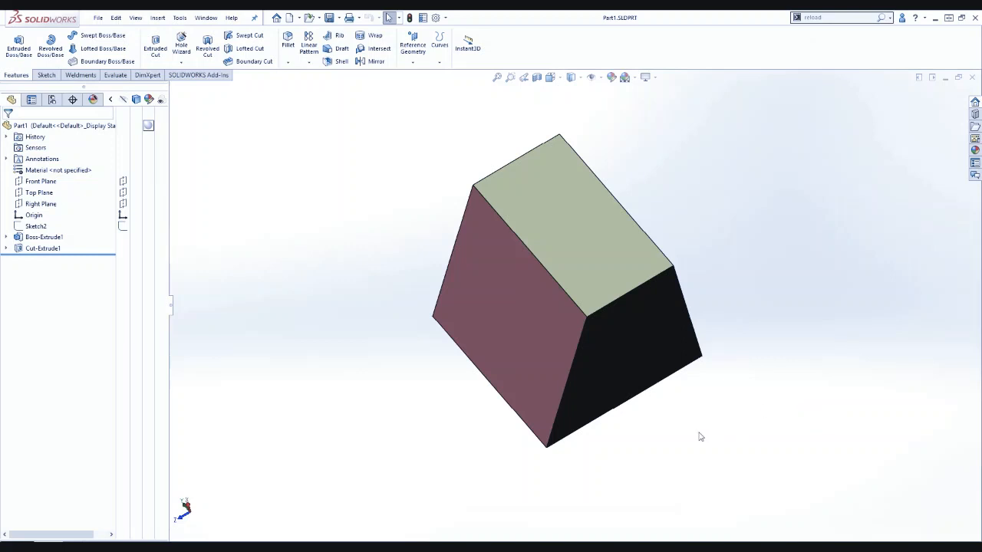
pyautogui.click(514, 371)
pyautogui.keyDown('ctrl'); pyautogui.click(580, 265); pyautogui.keyUp('ctrl')
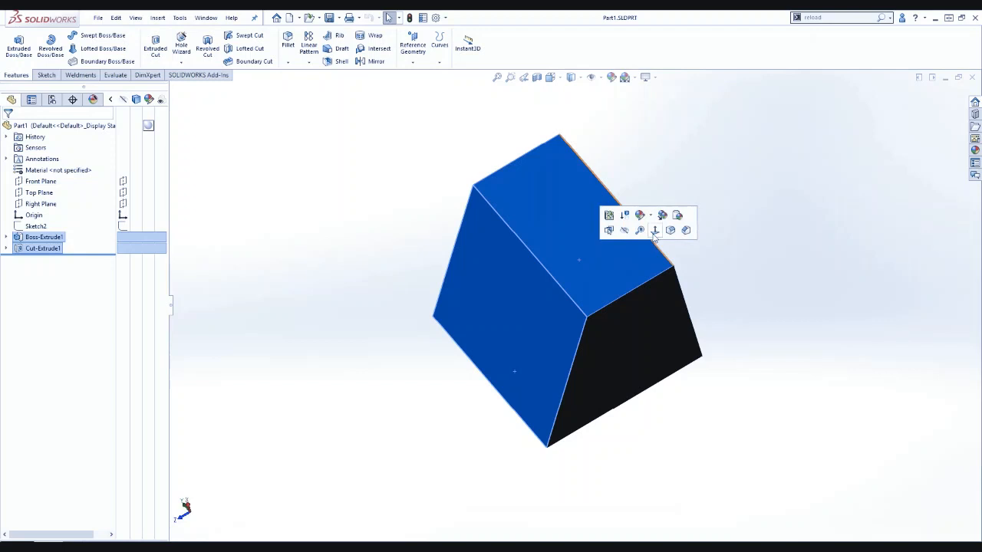
pyautogui.click(653, 233)
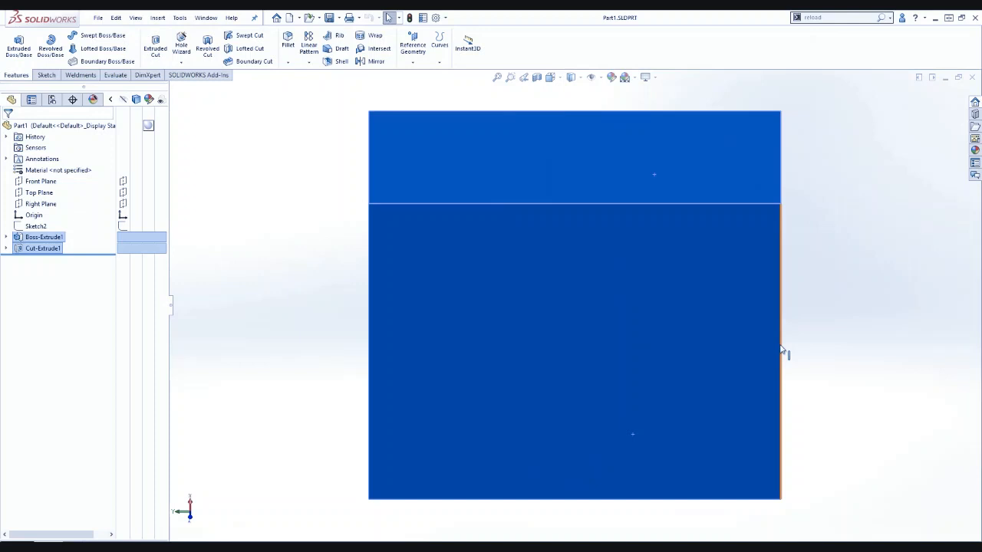
# - Turn the part to an angle and reorient it normal to the purple face, with the light green face as the upward reference
pyautogui.moveTo(895, 287); pyautogui.dragTo(813, 349, button='middle')
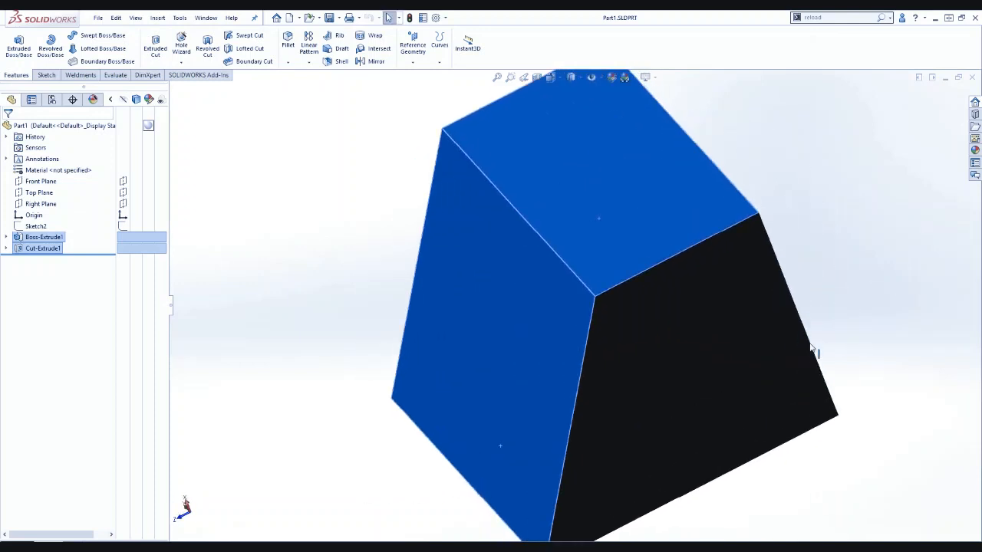
pyautogui.scroll(5, 835, 332)
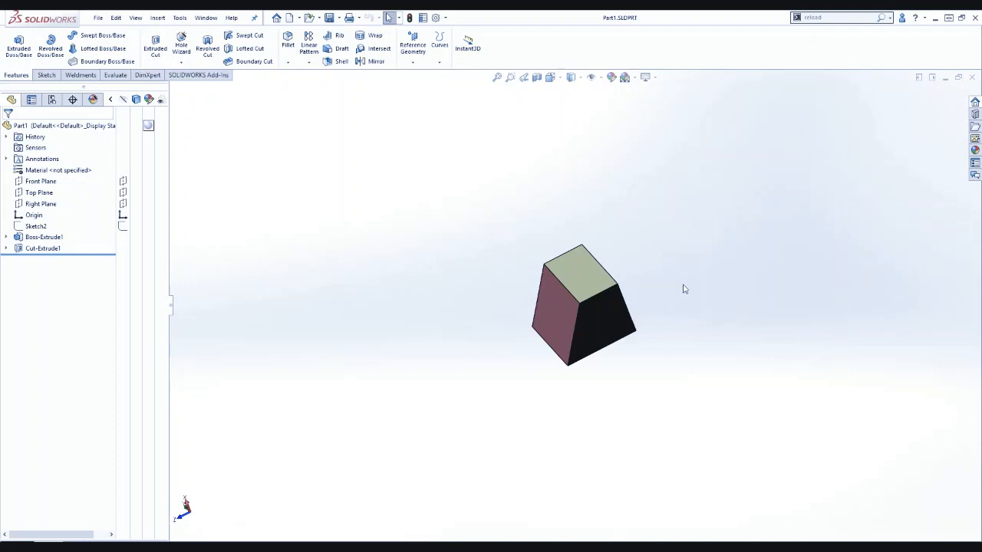
pyautogui.moveTo(684, 289); pyautogui.dragTo(701, 322, button='middle')
pyautogui.scroll(-3, 575, 326)
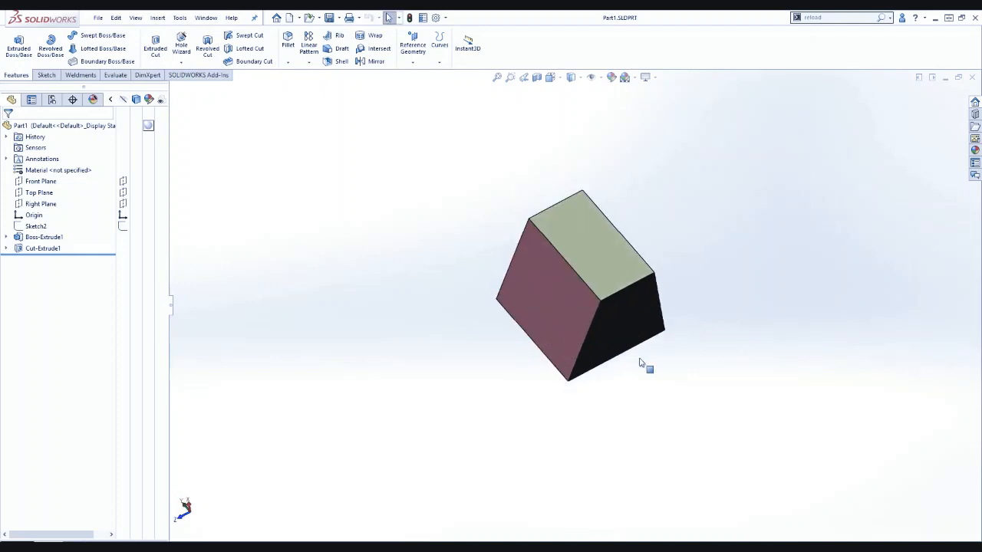
pyautogui.click(556, 301)
pyautogui.keyDown('ctrl'); pyautogui.click(591, 246); pyautogui.keyUp('ctrl')
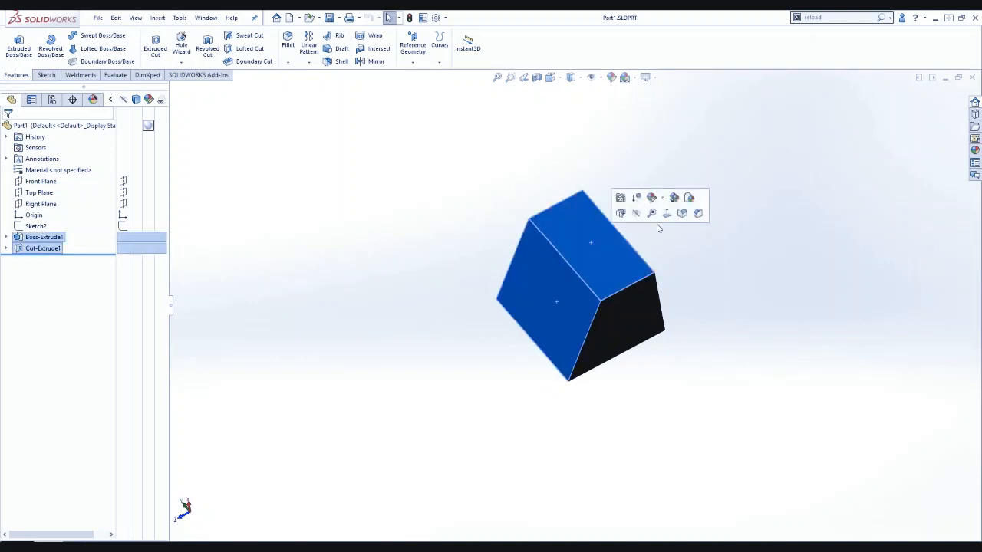
pyautogui.click(666, 213)
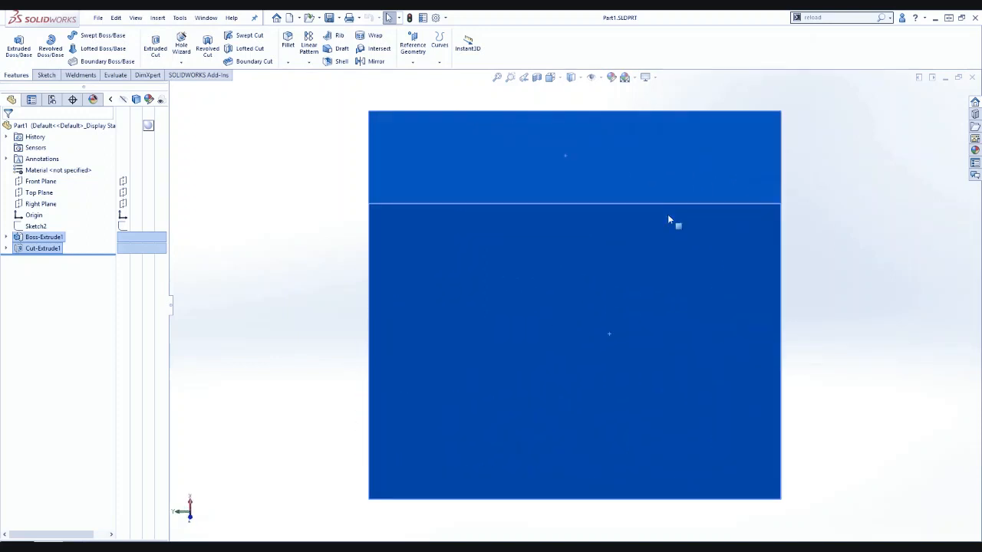
pyautogui.click(851, 343)
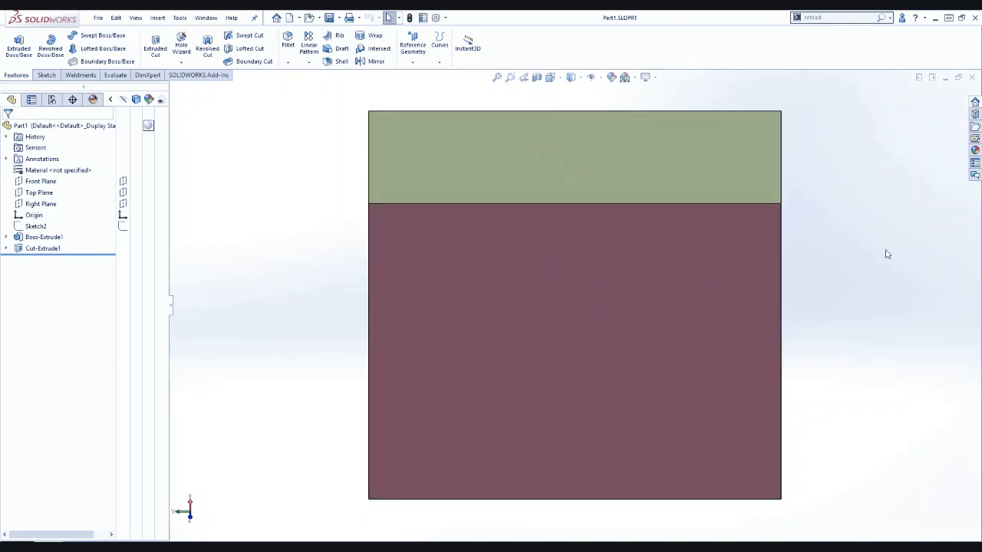
# - Rotate the view 90 degrees sideways and back, and save this orientation as a named view called My Front
pyautogui.hotkey('shift', 'Left')
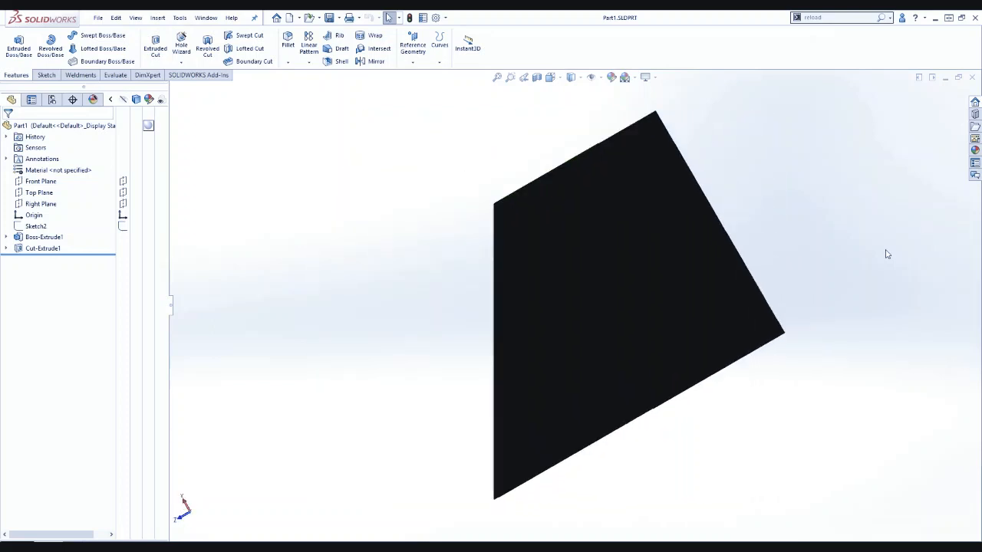
pyautogui.hotkey('ctrl', '1')
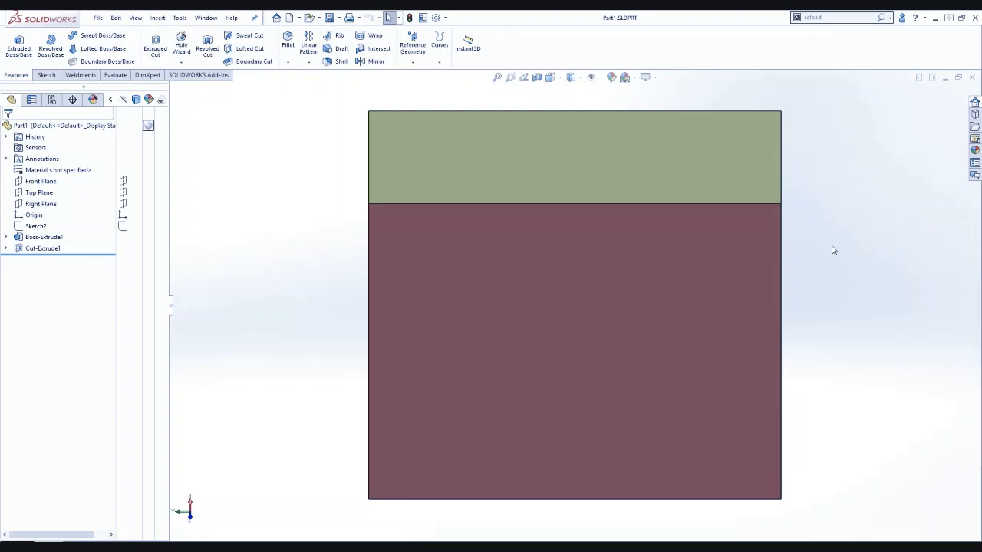
pyautogui.press('space')
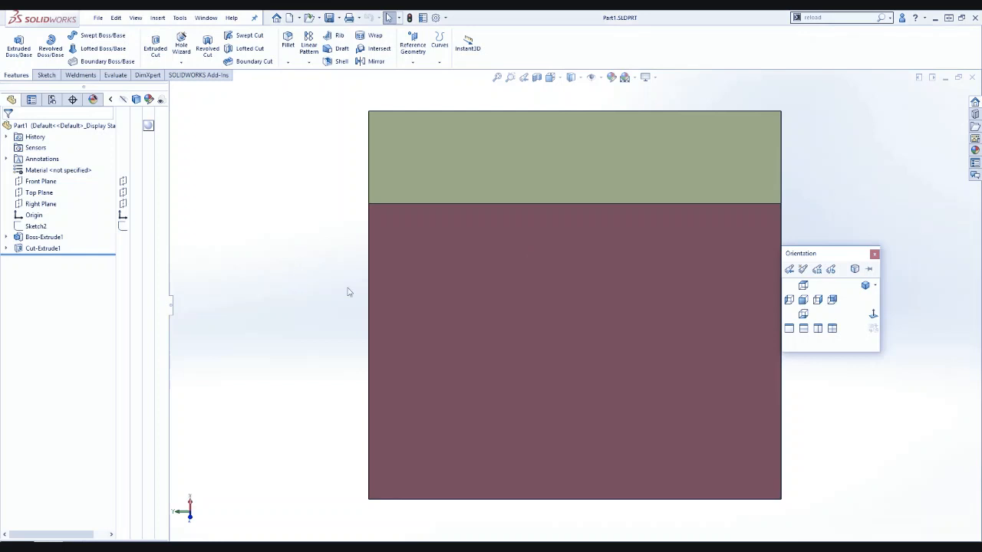
pyautogui.click(803, 270)
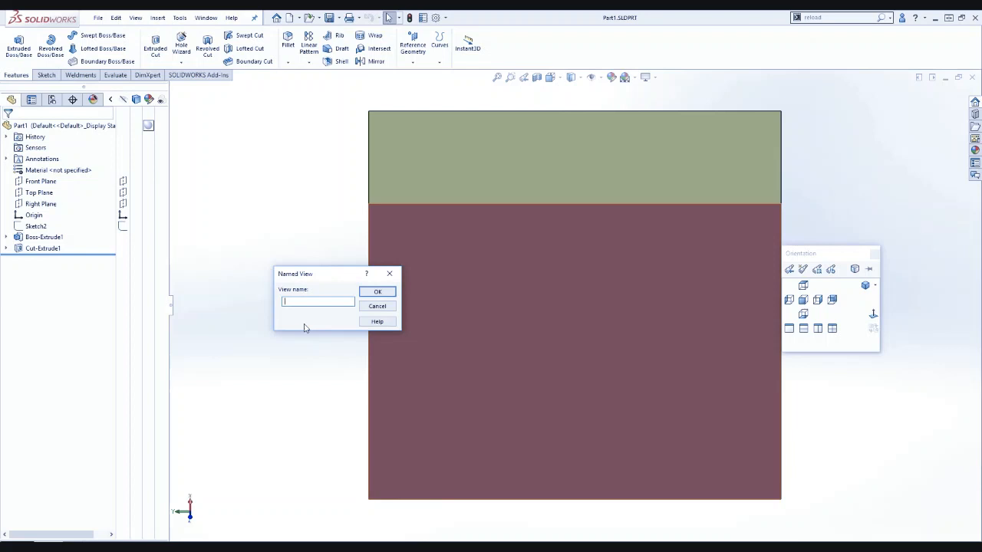
pyautogui.write('My Front')
pyautogui.click(373, 292)
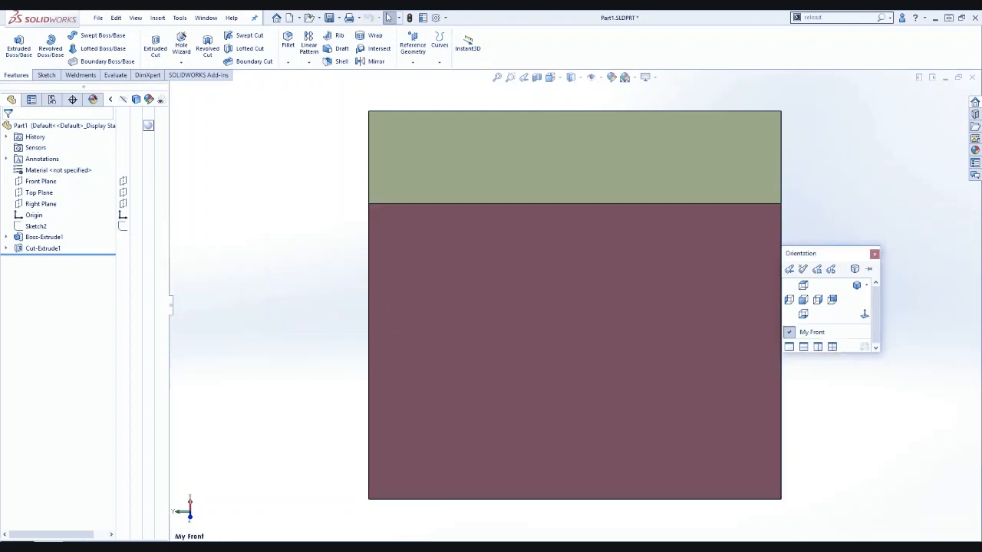
pyautogui.moveTo(810, 335)
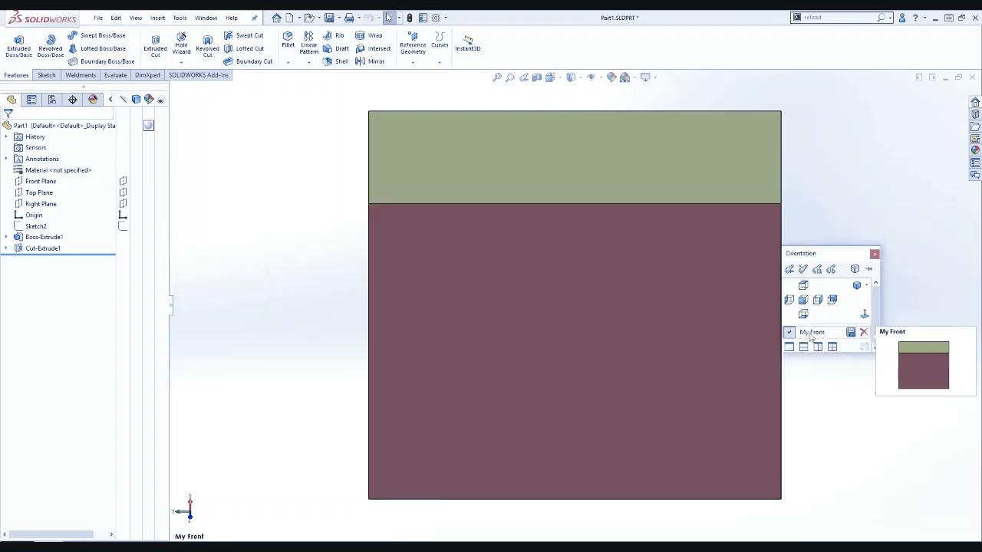
# - Orbit the part to an angled view fitted to the window and restore the saved My Front view
pyautogui.moveTo(850, 243); pyautogui.dragTo(748, 299, button='middle')
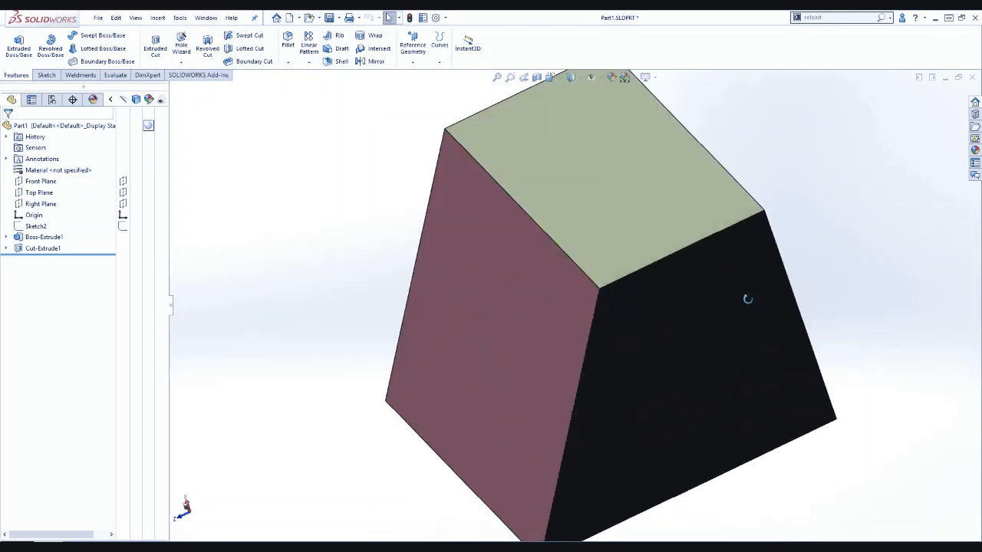
pyautogui.press('f')
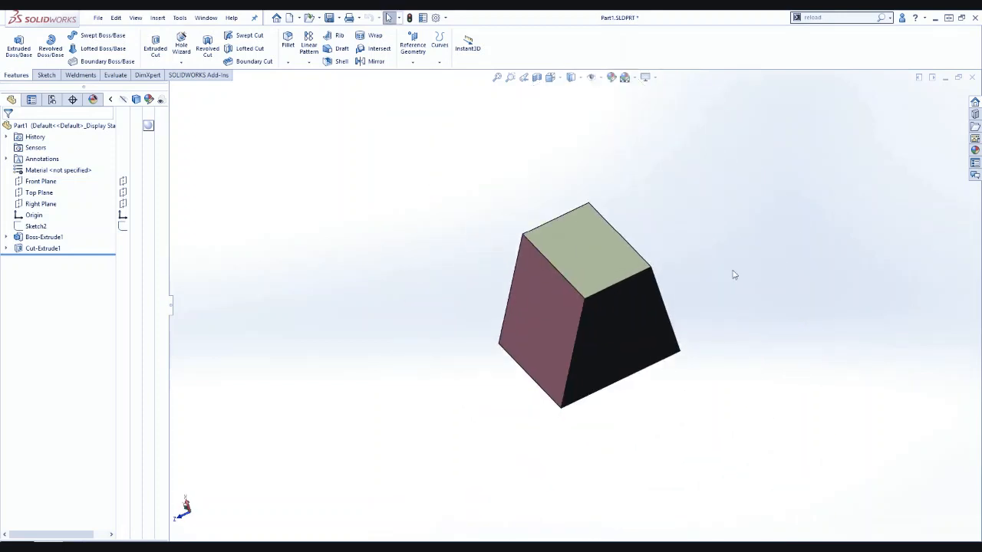
pyautogui.press('space')
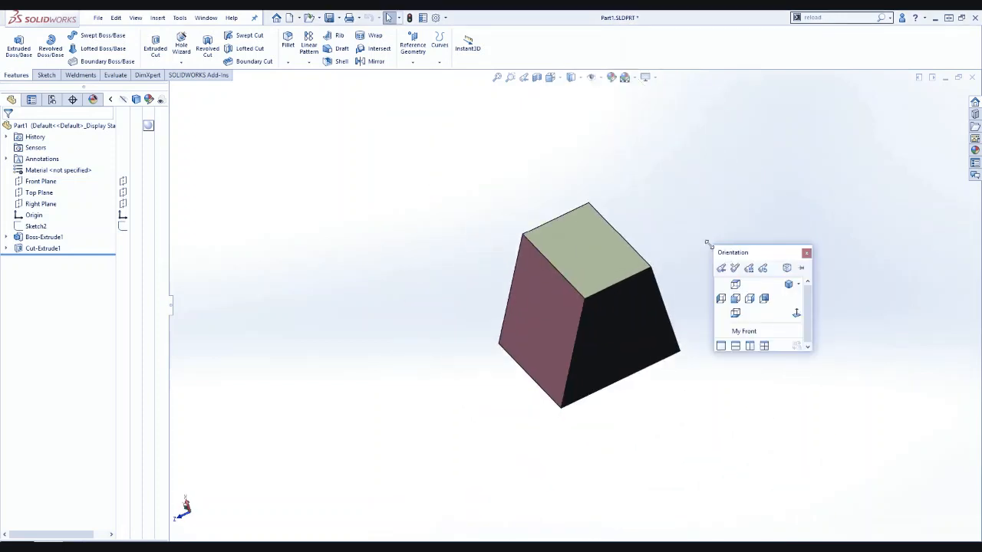
pyautogui.click(753, 332)
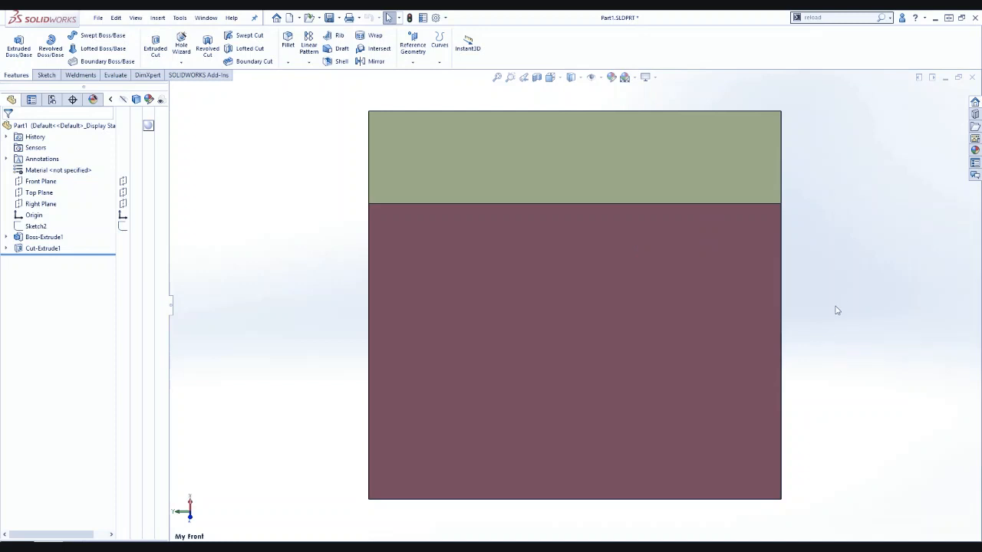
# - Update the standard views by assigning the current My Front orientation to Front
pyautogui.press('space')
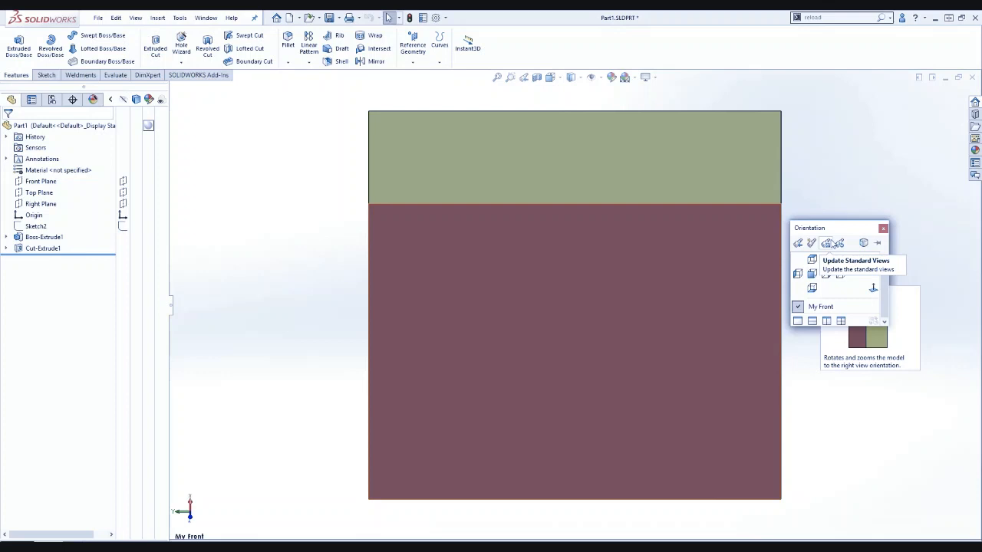
pyautogui.click(831, 244)
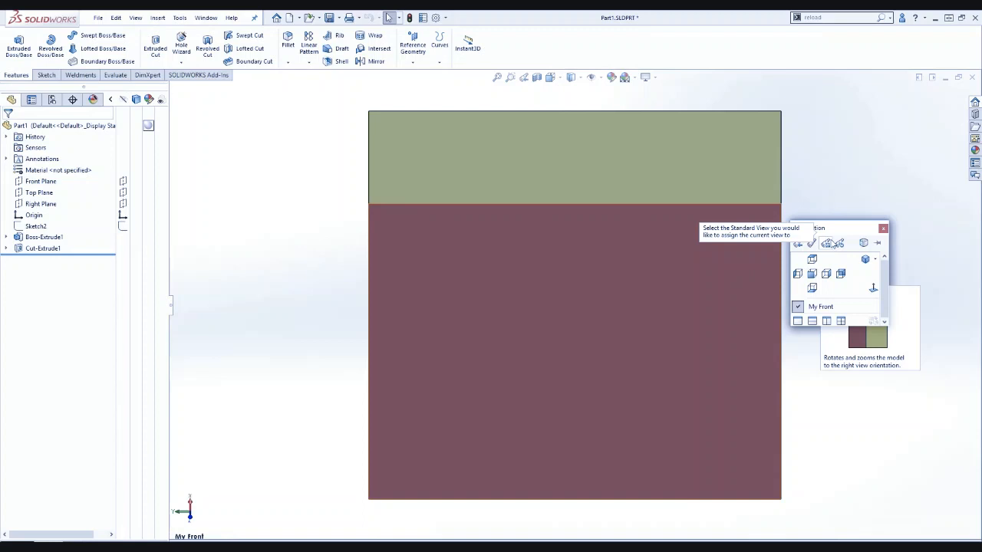
pyautogui.click(812, 277)
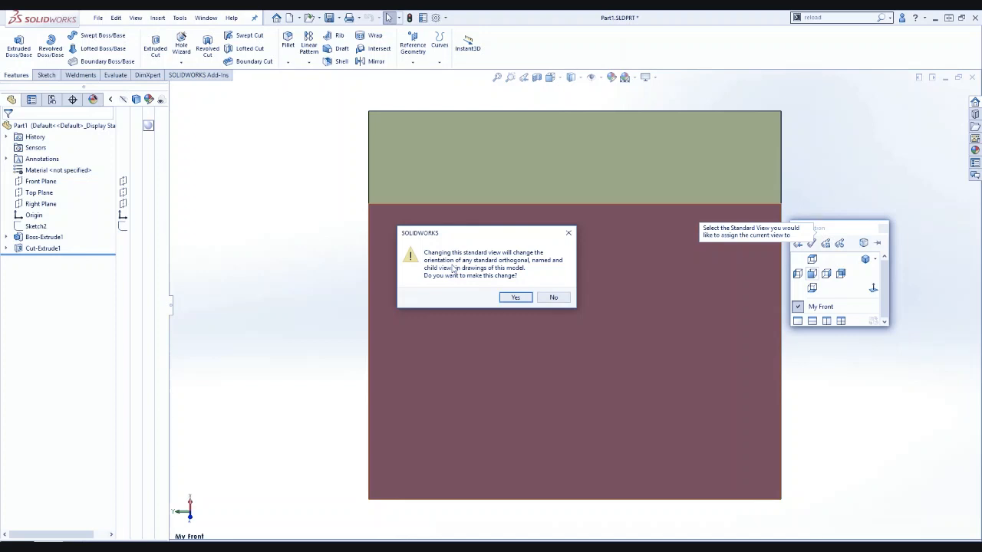
pyautogui.click(518, 298)
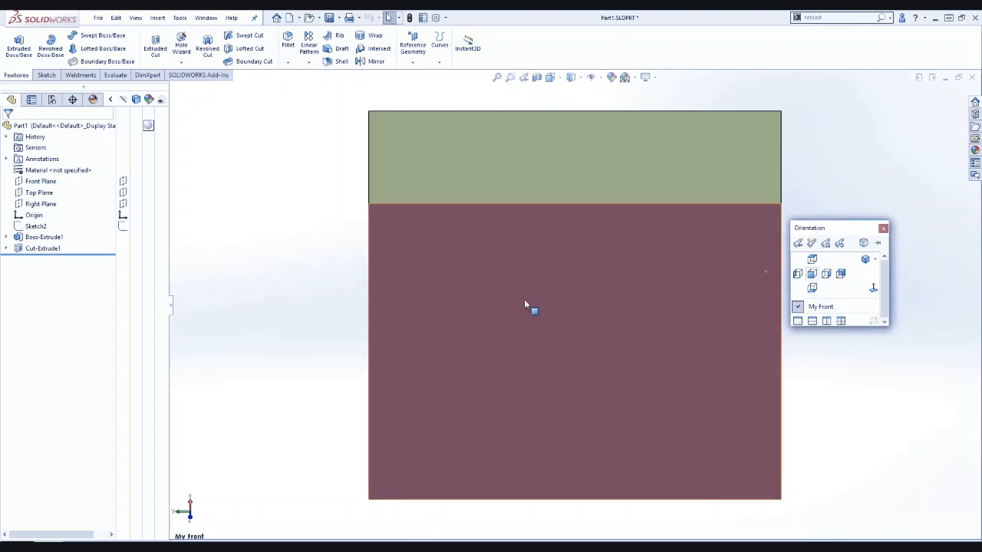
pyautogui.click(822, 408)
# - Orbit the part to an angled view and return to the redefined standard Front view
pyautogui.moveTo(780, 272); pyautogui.dragTo(744, 344, button='middle')
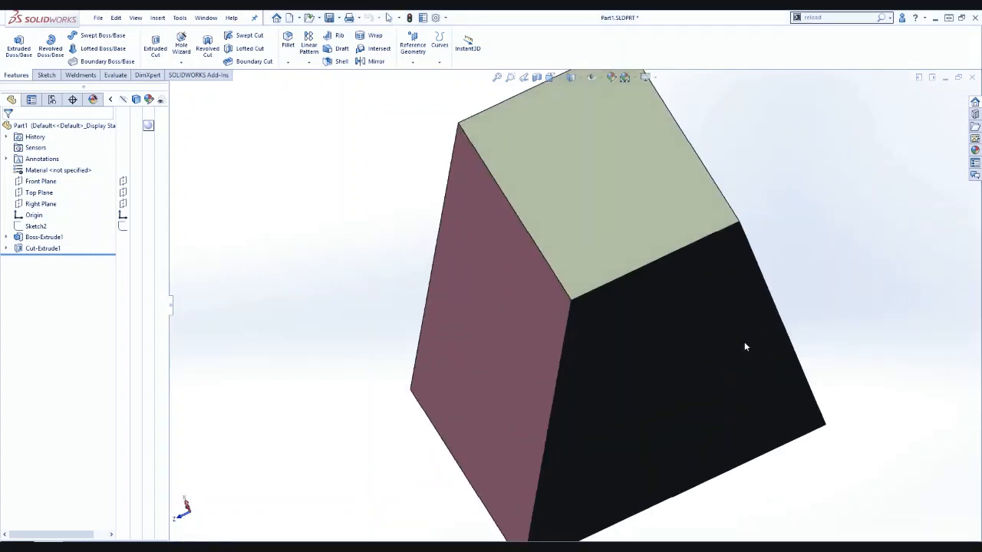
pyautogui.scroll(5, 744, 360)
pyautogui.moveTo(748, 276); pyautogui.dragTo(700, 265, button='middle')
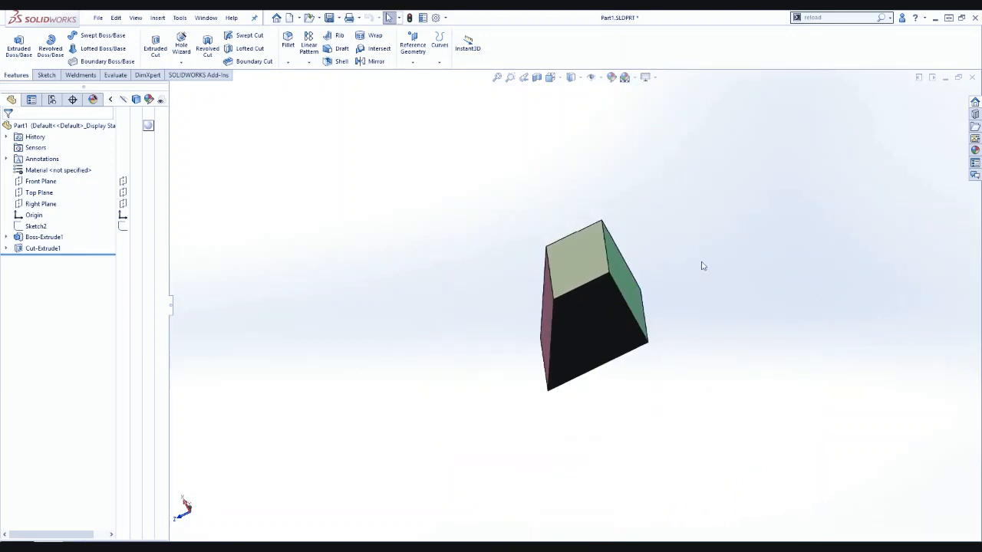
pyautogui.press('space')
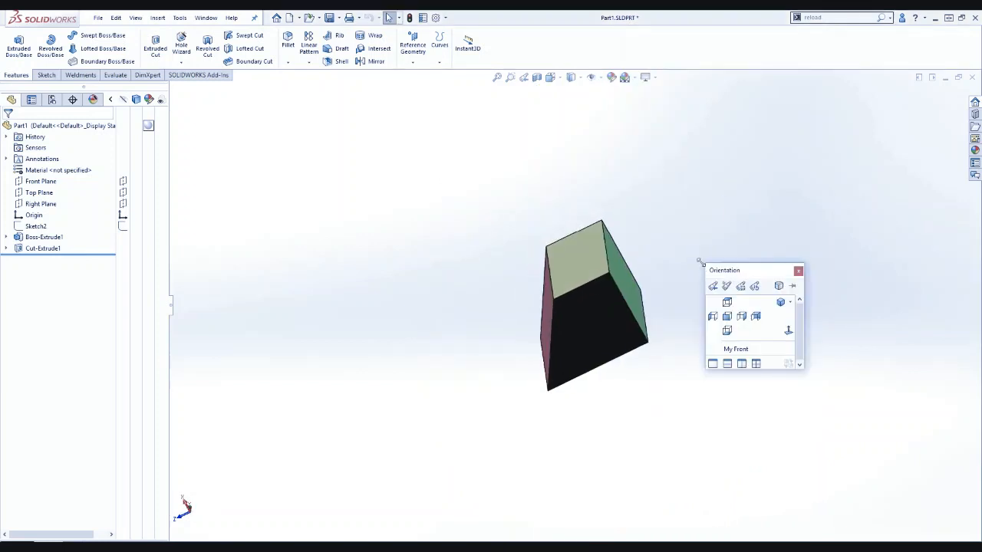
pyautogui.click(727, 316)
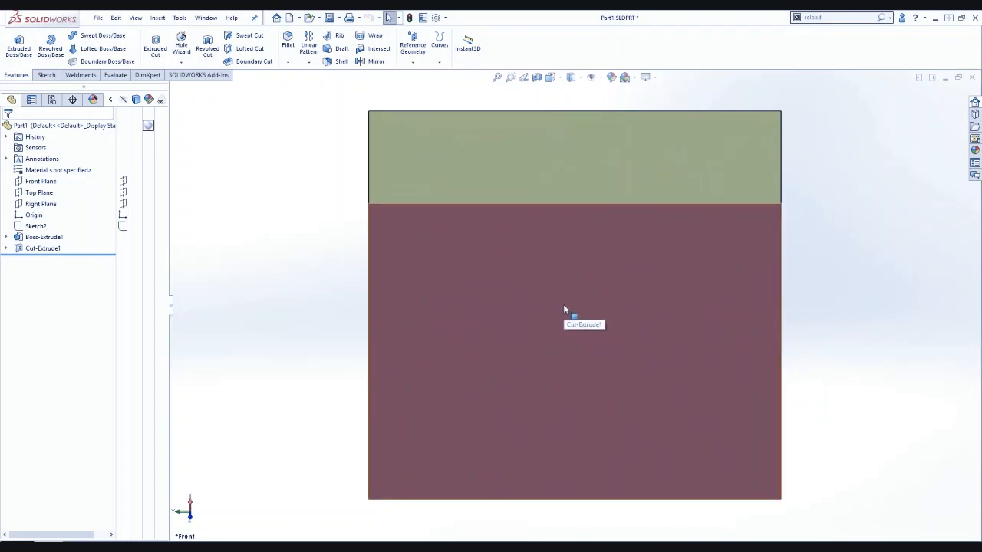
# - View the part in the updated Right, Top and Isometric standard orientations in turn
pyautogui.press('space')
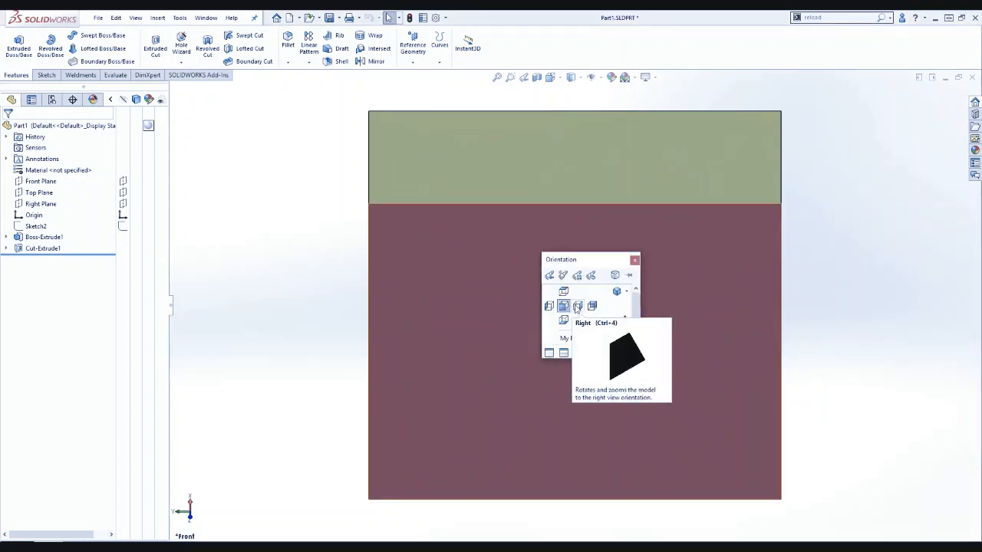
pyautogui.click(579, 307)
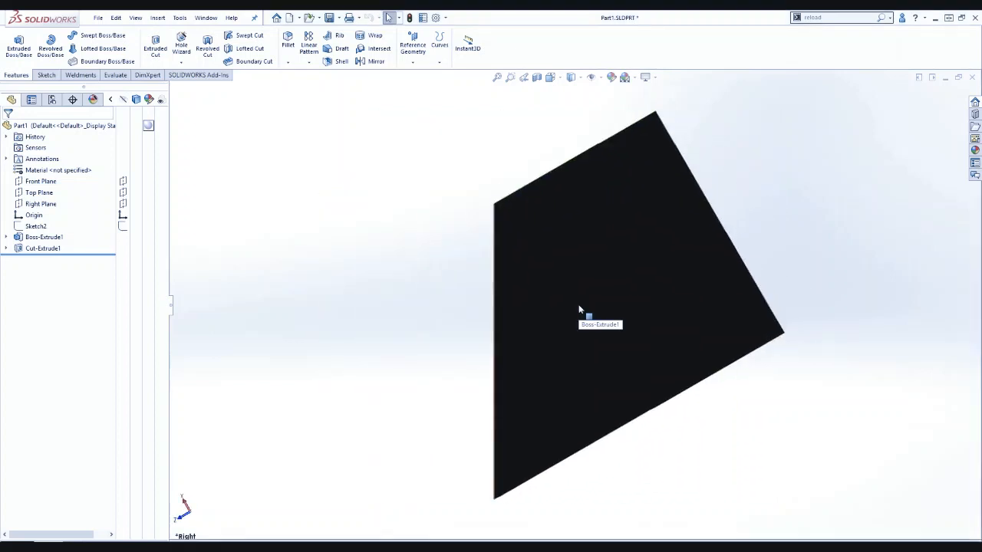
pyautogui.press('space')
pyautogui.click(564, 290)
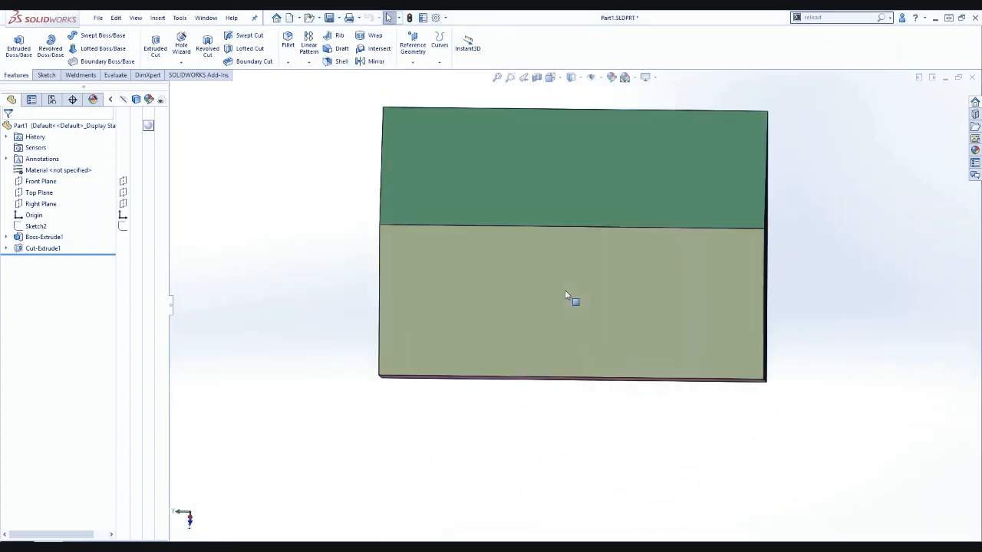
pyautogui.press('space')
pyautogui.click(616, 290)
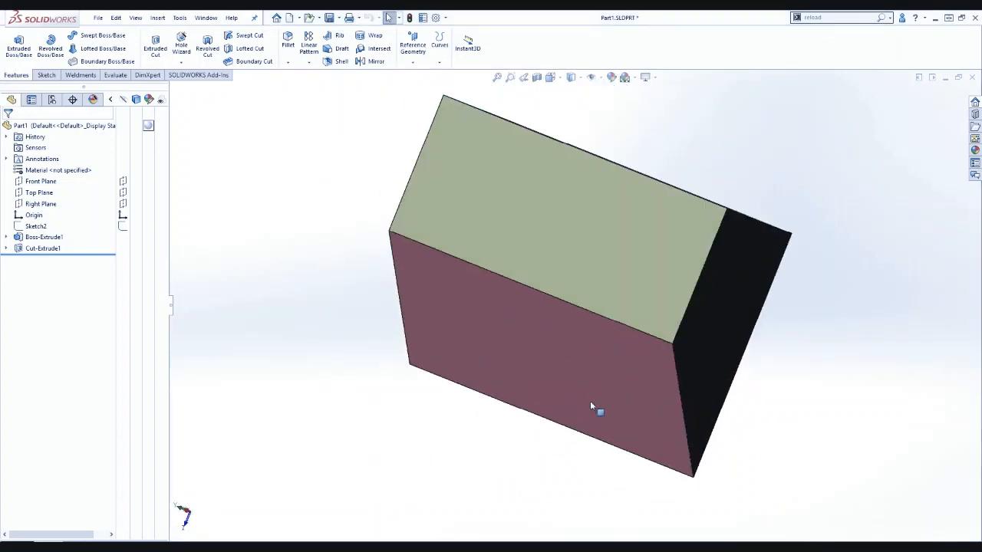